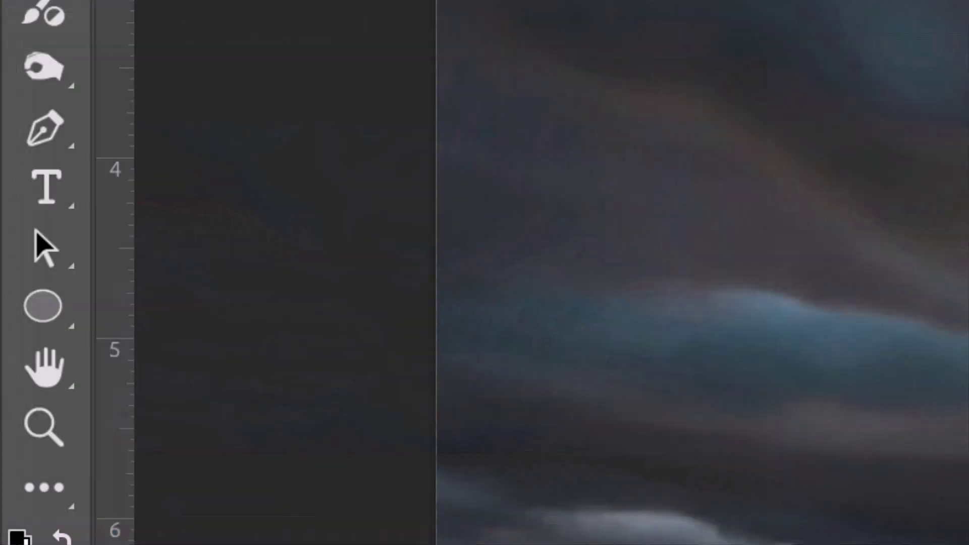
Step: Set up the Horizontal Type Tool with Bebas Neue at 126 pt in white #ffffff
{"action": "left_click", "coordinate": [48, 190]}
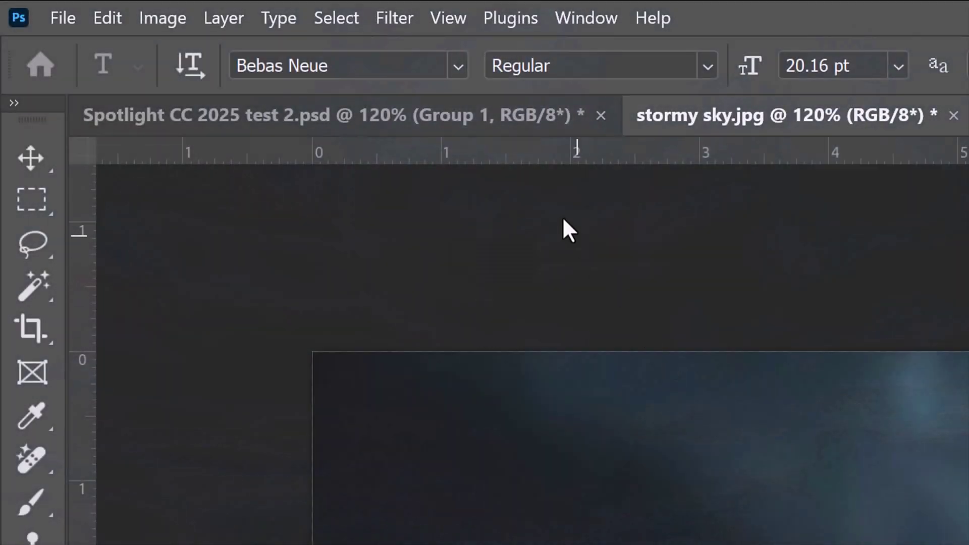
{"action": "left_click", "coordinate": [457, 66]}
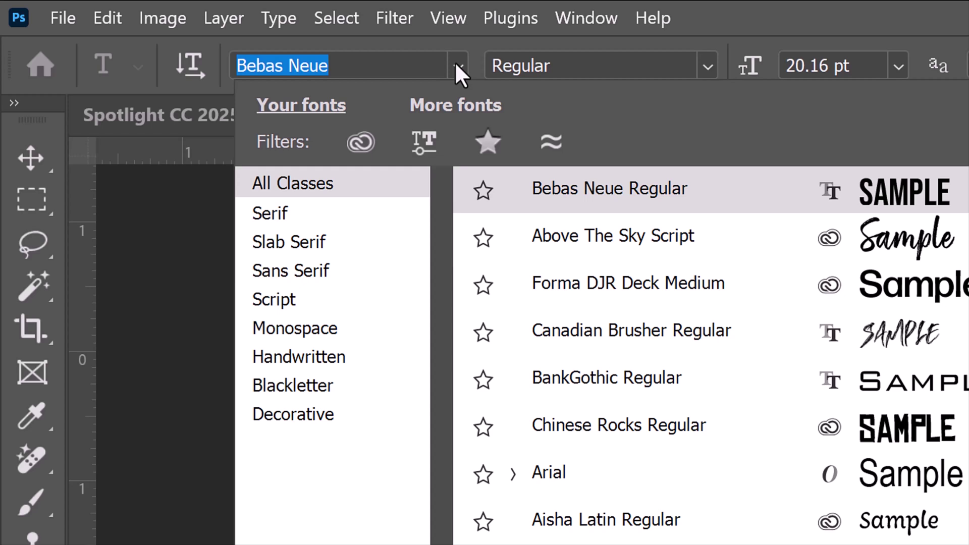
{"action": "left_click", "coordinate": [457, 65]}
{"action": "double_click", "coordinate": [831, 66]}
{"action": "type", "text": "126"}
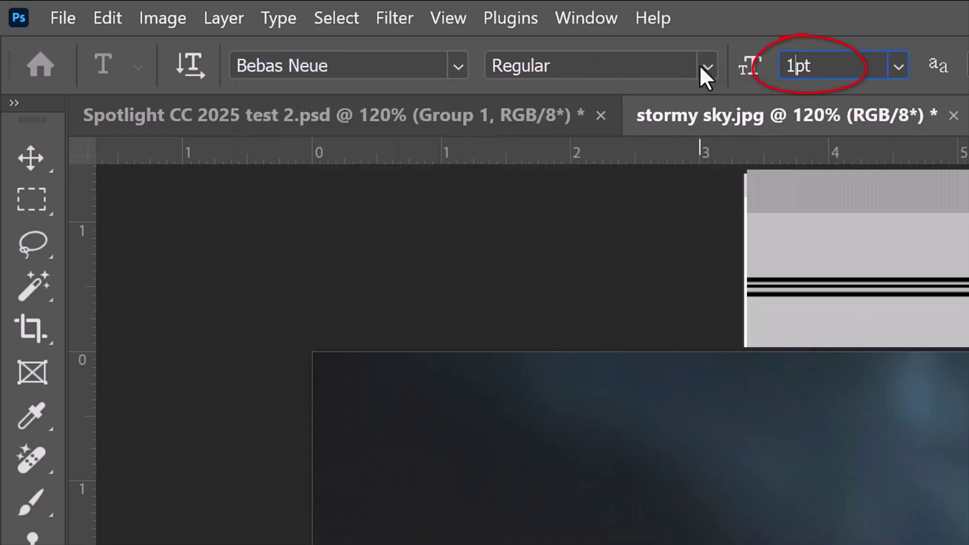
{"action": "key", "text": "Return"}
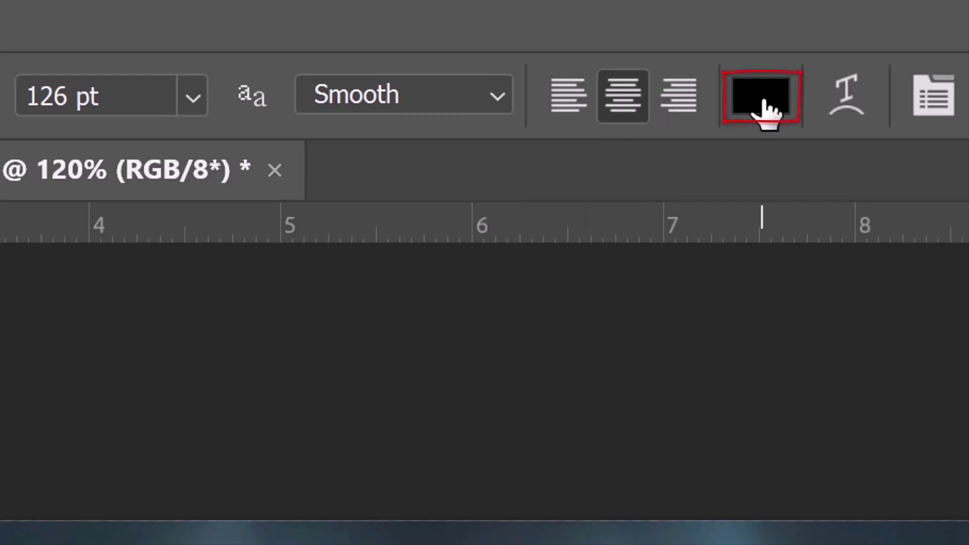
{"action": "left_click", "coordinate": [764, 108]}
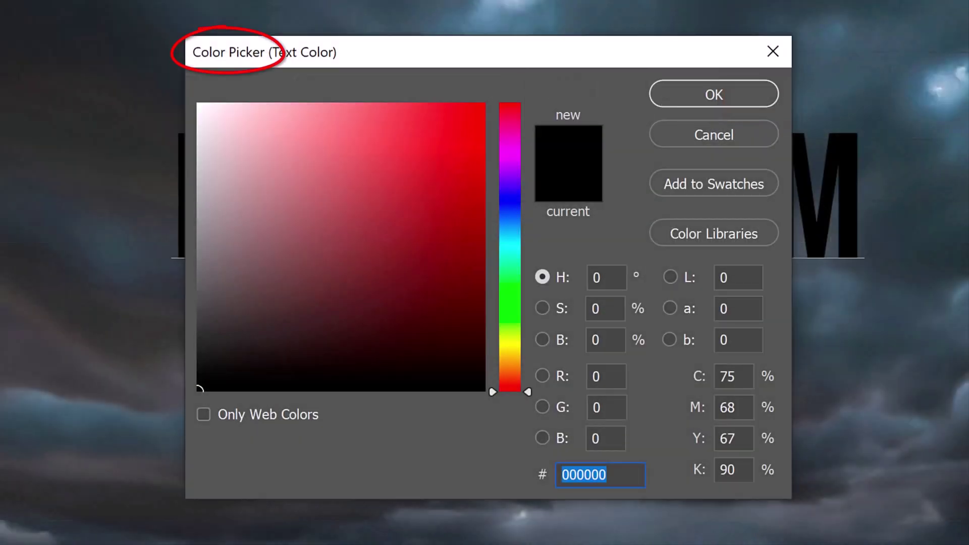
{"action": "type", "text": "ffffff"}
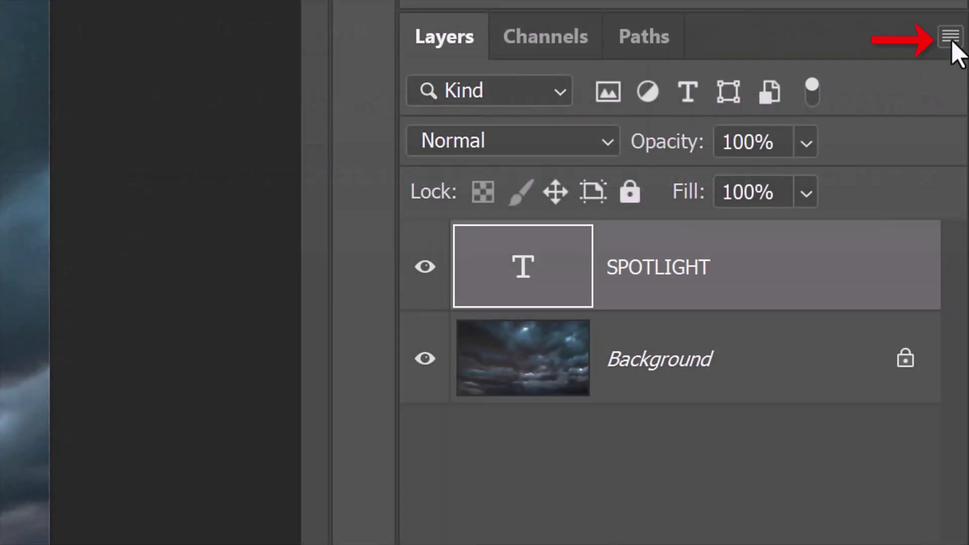
Step: Convert SPOTLIGHT to a smart object and set it to Overlay at 70% opacity
{"action": "left_click", "coordinate": [951, 42]}
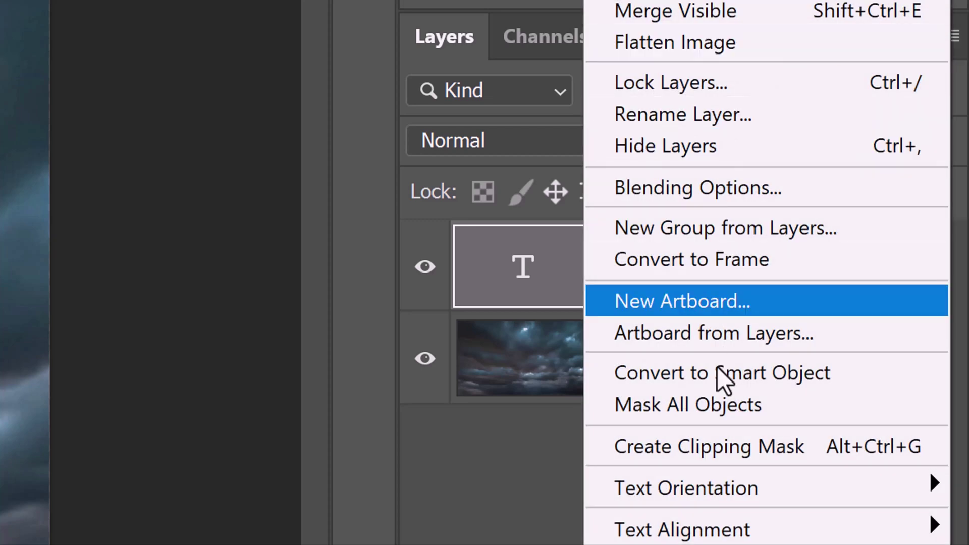
{"action": "left_click", "coordinate": [719, 374]}
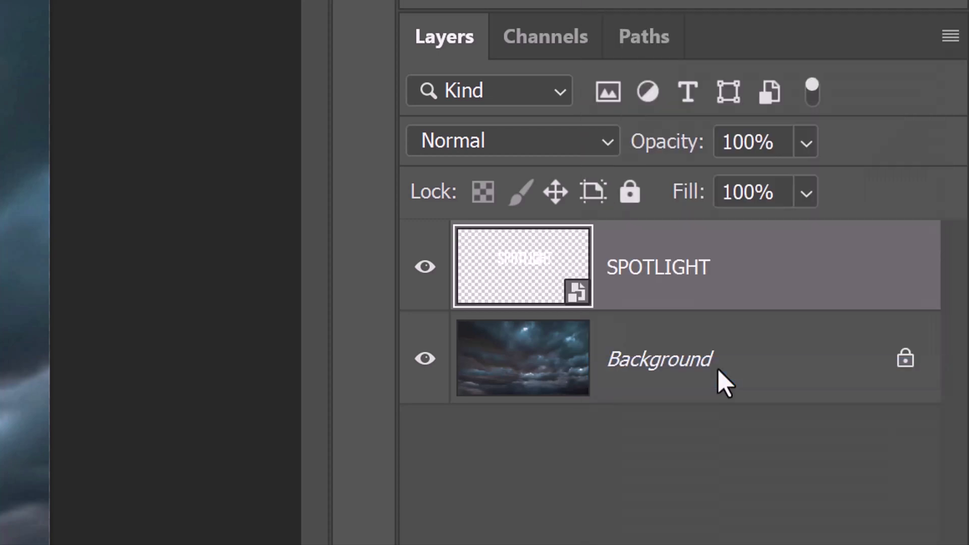
{"action": "left_click", "coordinate": [610, 140]}
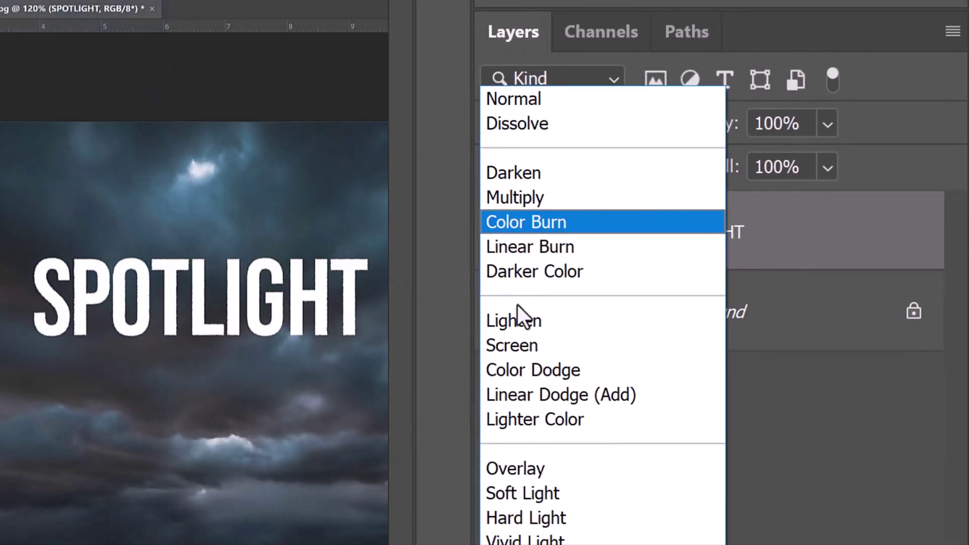
{"action": "left_click", "coordinate": [516, 461]}
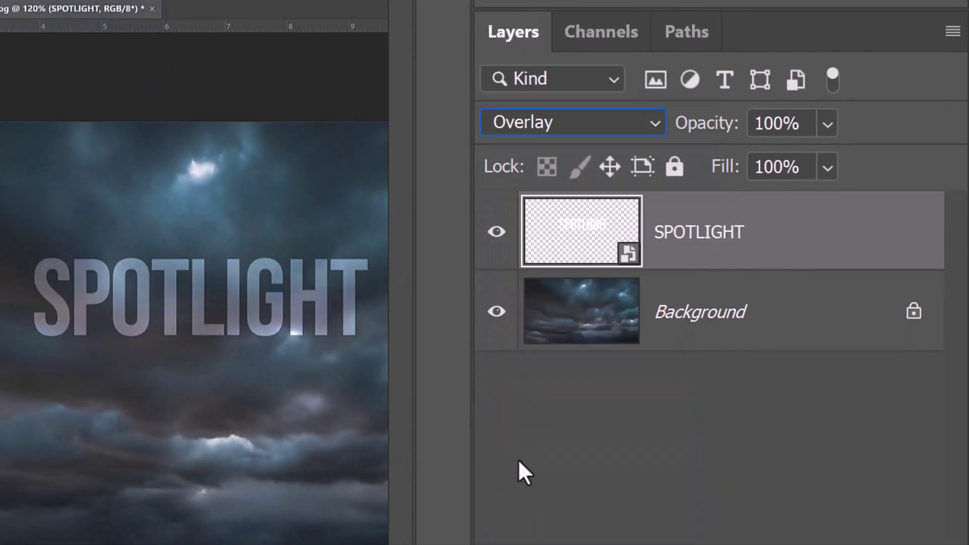
{"action": "left_click_drag", "start_coordinate": [808, 123], "coordinate": [744, 123]}
{"action": "type", "text": "70"}
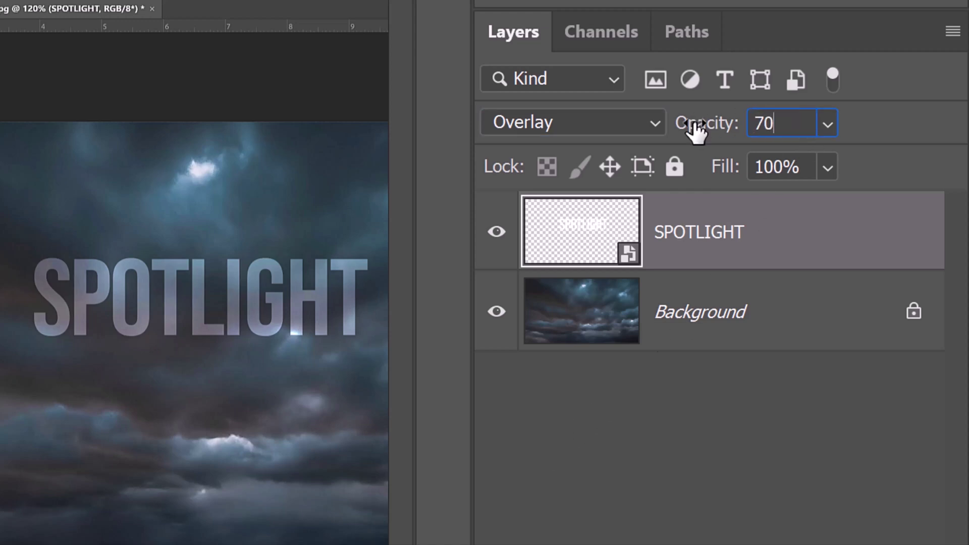
{"action": "key", "text": "Return"}
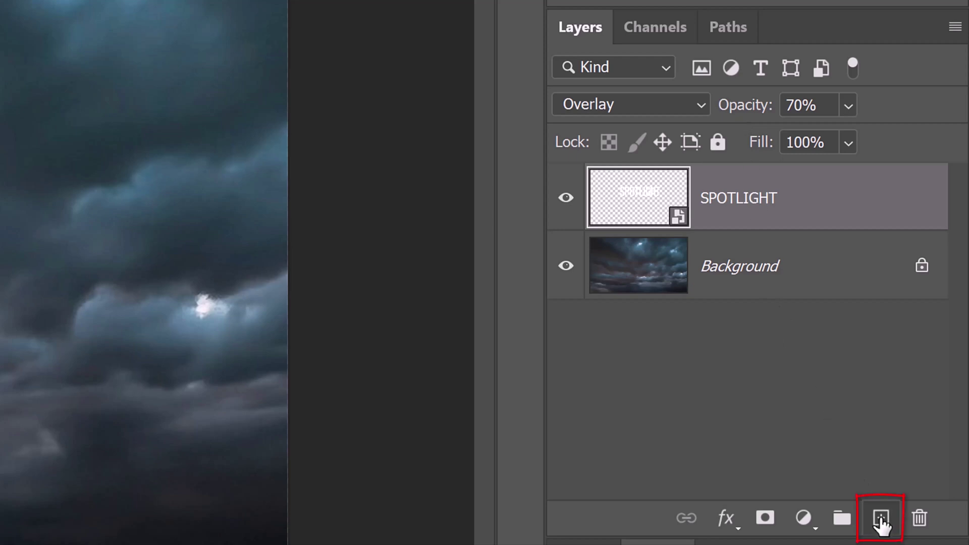
Step: Add a new Layer 1 and fill it solid white
{"action": "left_click", "coordinate": [880, 520]}
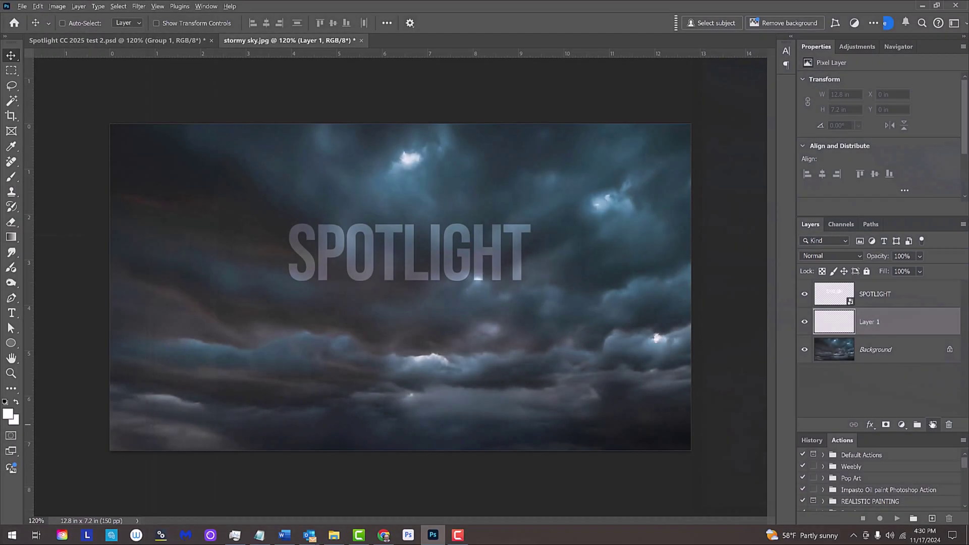
{"action": "key", "text": "alt+Delete"}
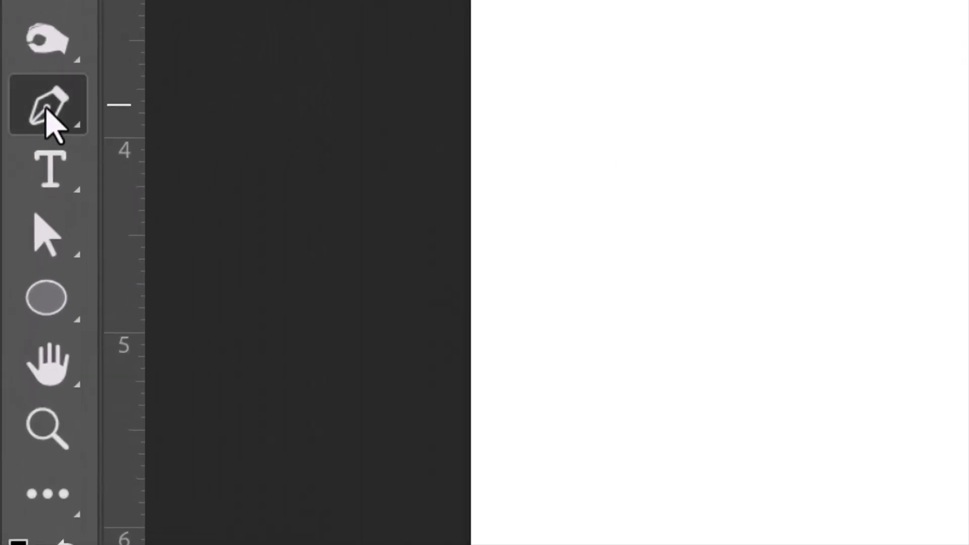
Step: Draw a closed wedge path with the Pen Tool from the top-left to the bottom-right
{"action": "right_click", "coordinate": [45, 109]}
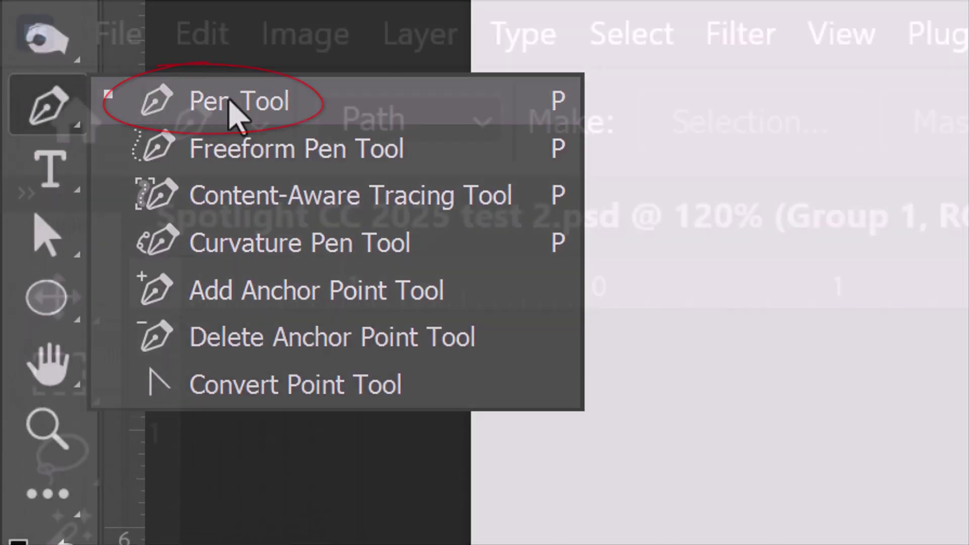
{"action": "left_click", "coordinate": [233, 106]}
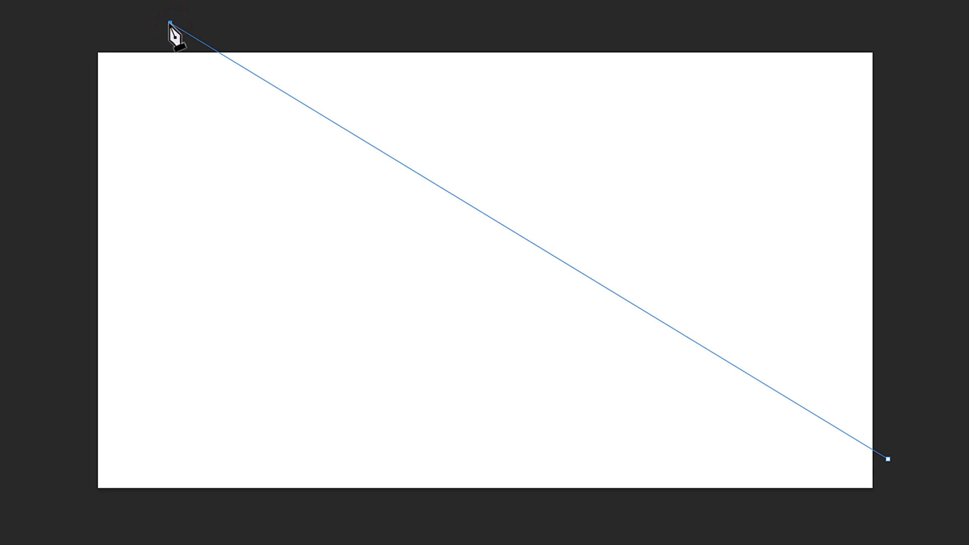
{"action": "left_click", "coordinate": [67, 22]}
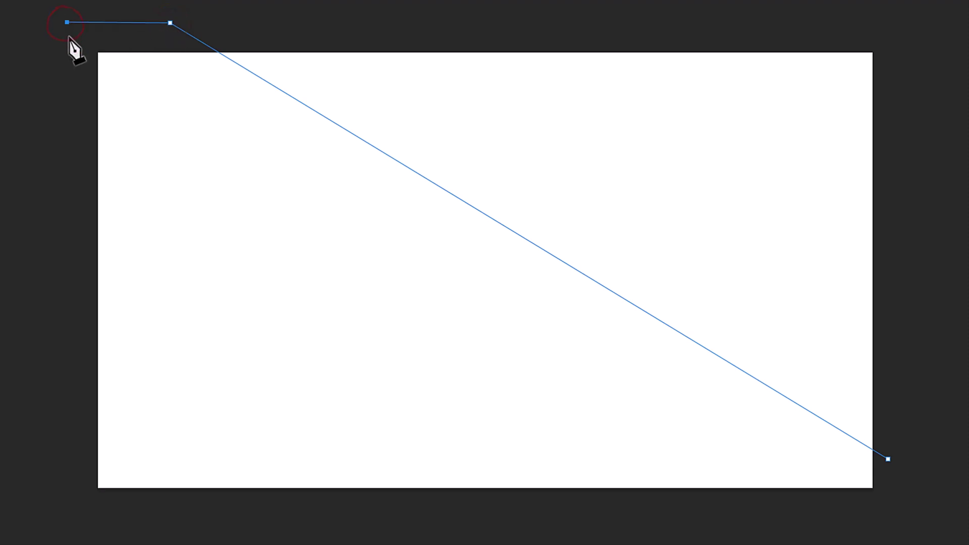
{"action": "left_click", "coordinate": [76, 227]}
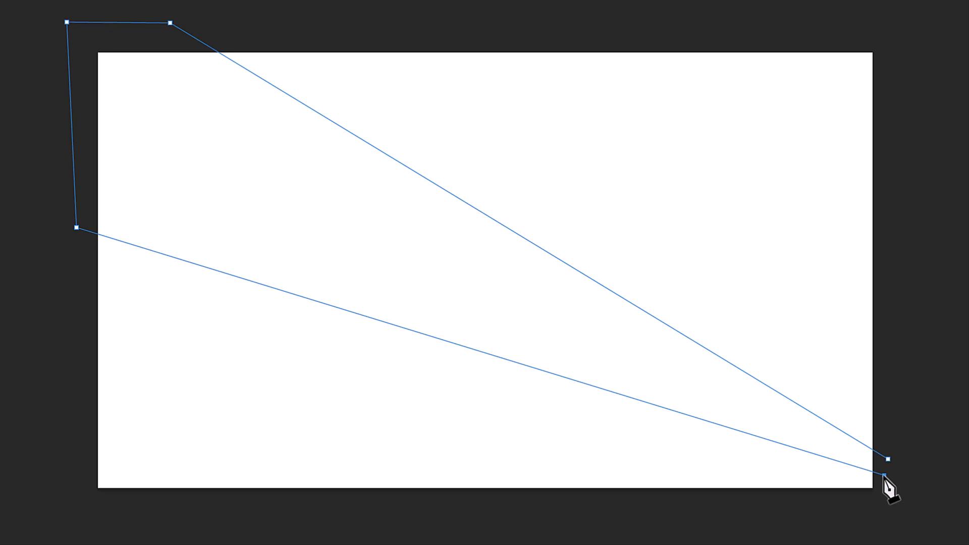
{"action": "left_click", "coordinate": [887, 459]}
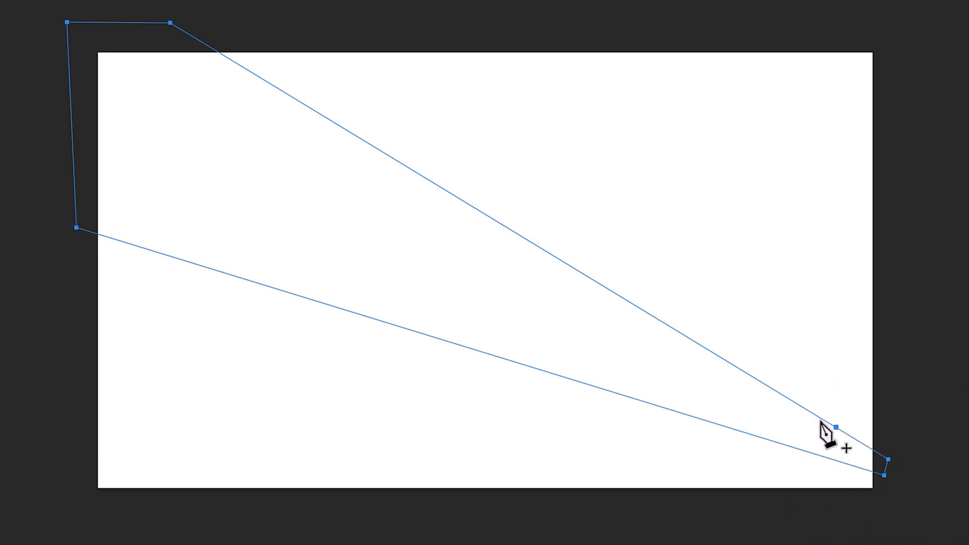
{"action": "left_click", "coordinate": [797, 405]}
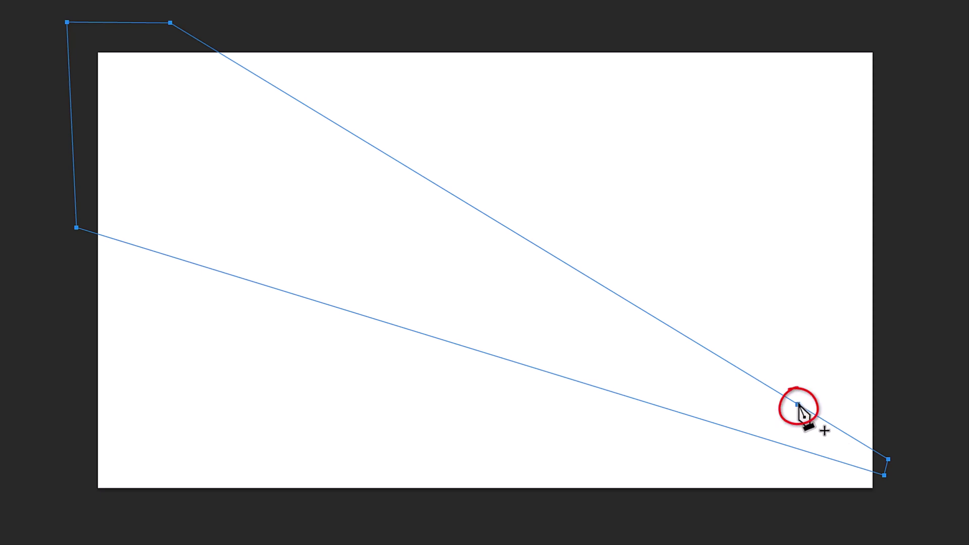
Step: Turn the beam path into a 10 px feathered selection and mask Layer 1 with it
{"action": "right_click", "coordinate": [798, 405]}
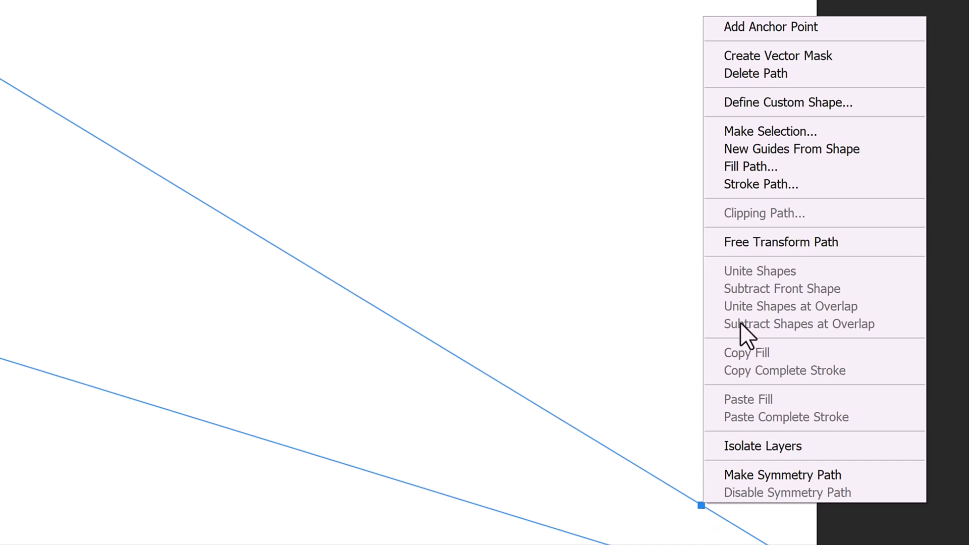
{"action": "left_click", "coordinate": [765, 129]}
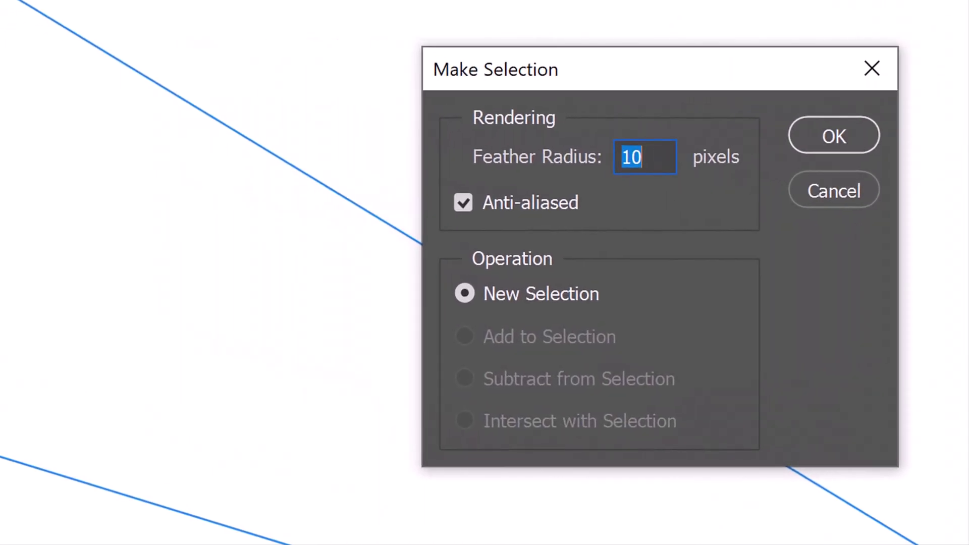
{"action": "left_click", "coordinate": [842, 146]}
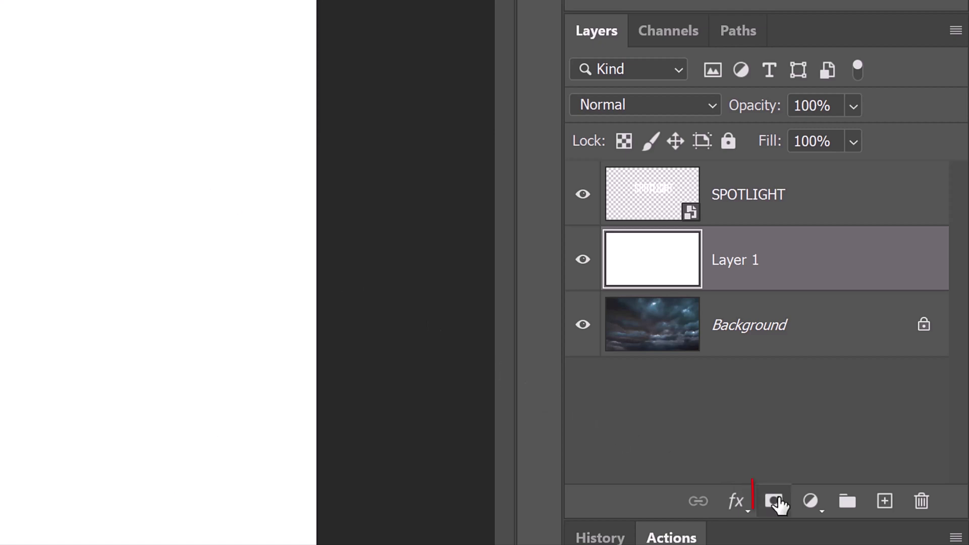
{"action": "left_click", "coordinate": [777, 502]}
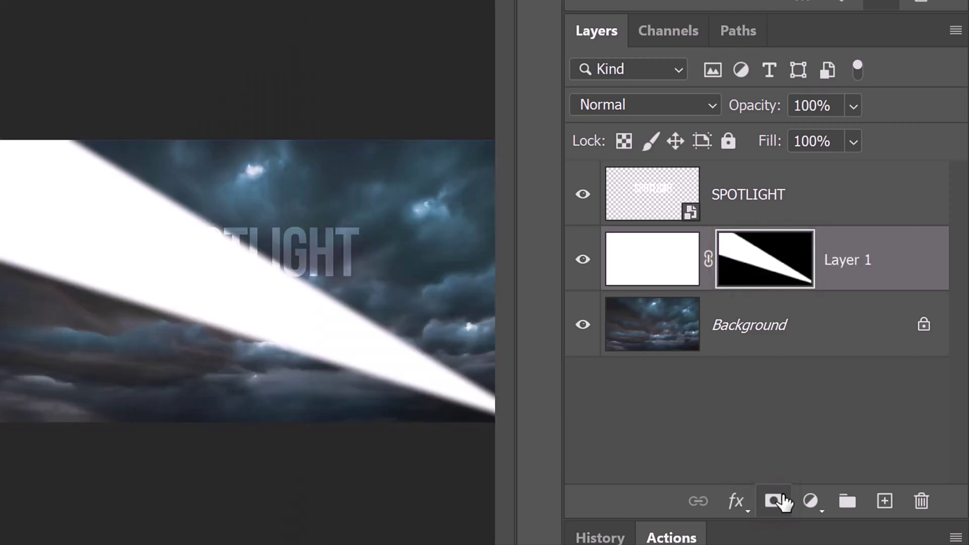
{"action": "left_click", "coordinate": [712, 105]}
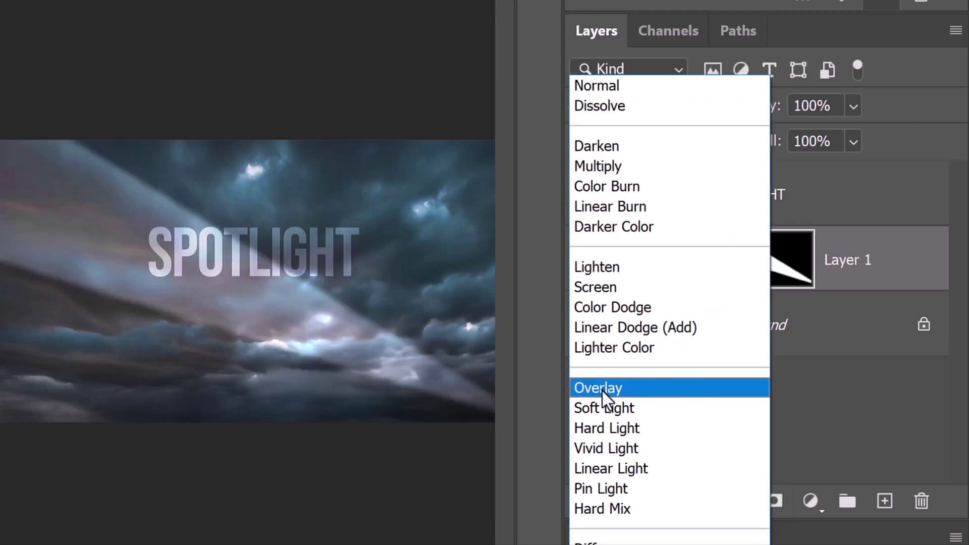
Step: Set the beam layer to Overlay, then select SPOTLIGHT with the Move tool
{"action": "left_click", "coordinate": [602, 389]}
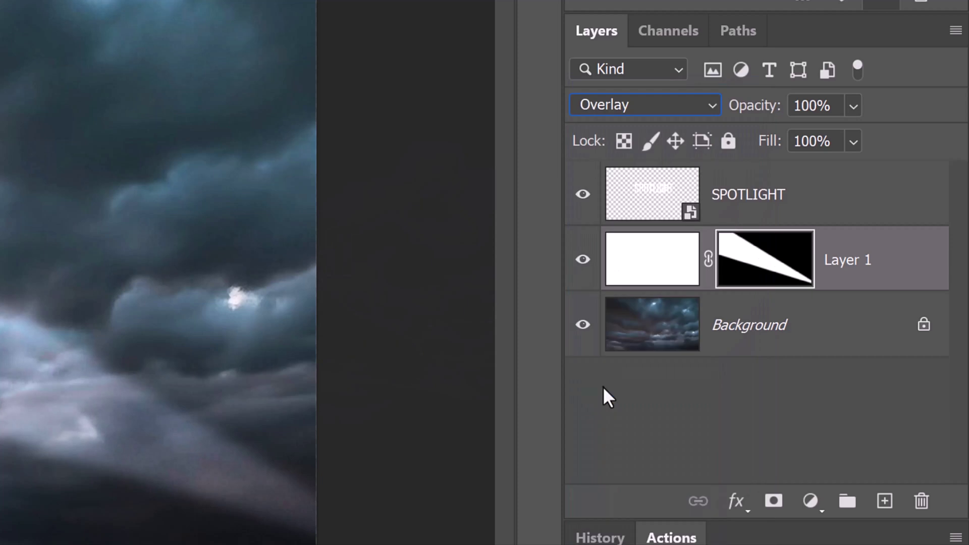
{"action": "left_click", "coordinate": [637, 198]}
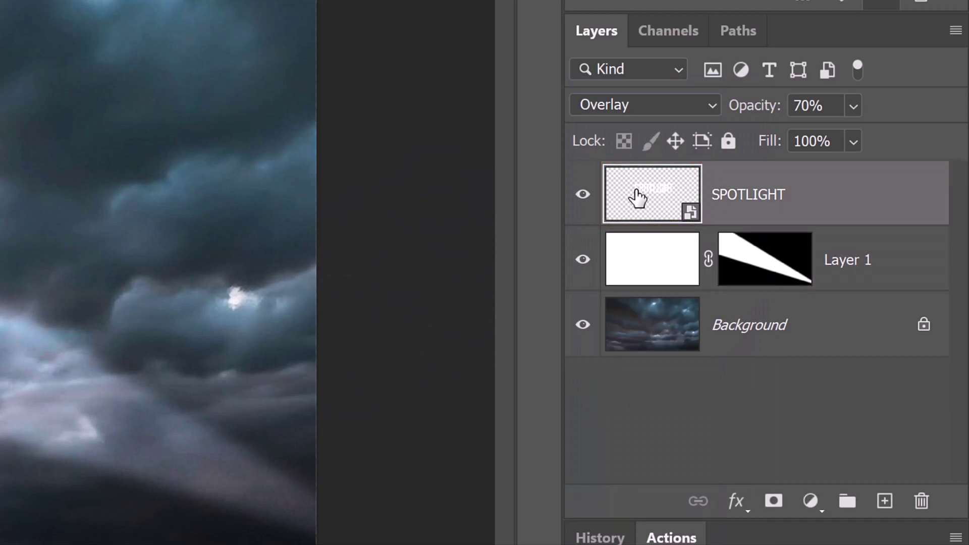
{"action": "key", "text": "v"}
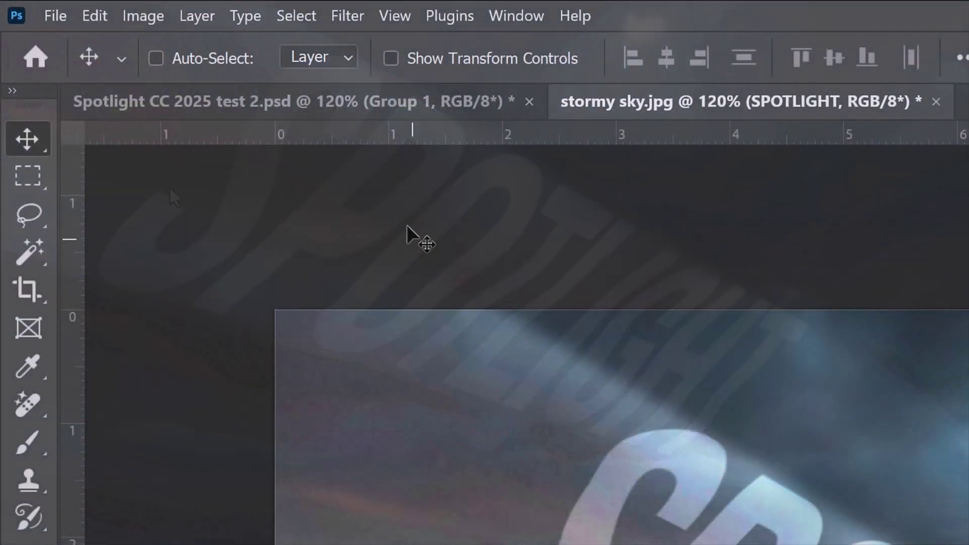
Step: Apply an 8-pixel Gaussian Blur smart filter to the SPOTLIGHT text
{"action": "left_click", "coordinate": [347, 16]}
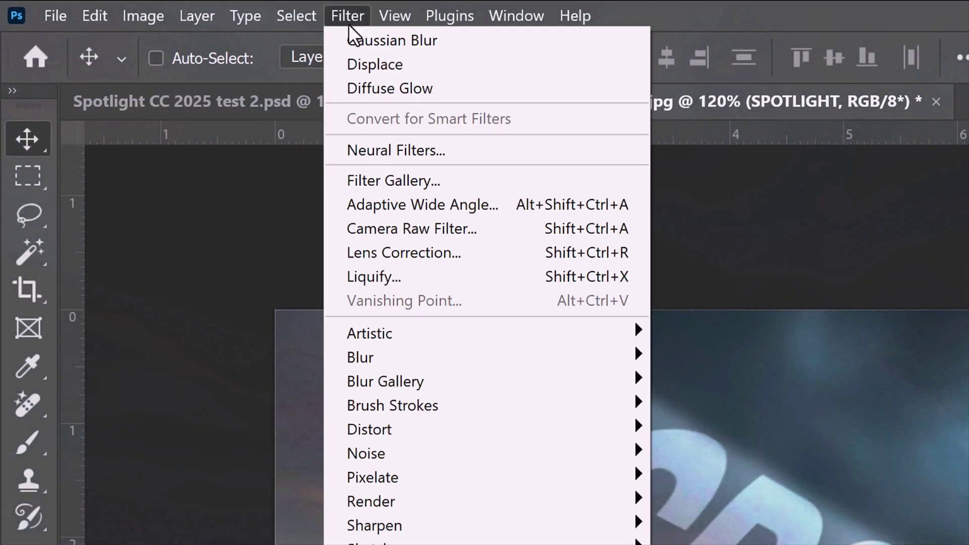
{"action": "mouse_move", "coordinate": [367, 358]}
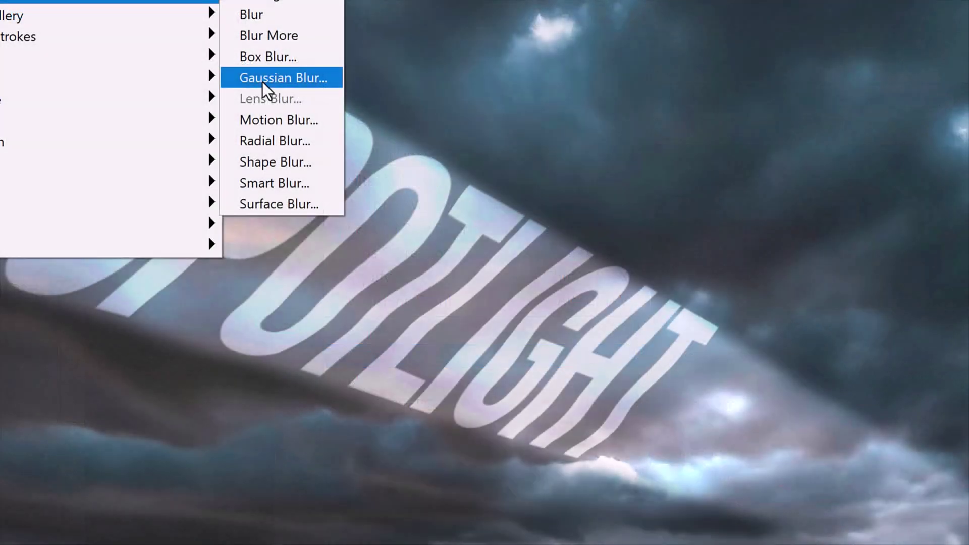
{"action": "left_click", "coordinate": [706, 452]}
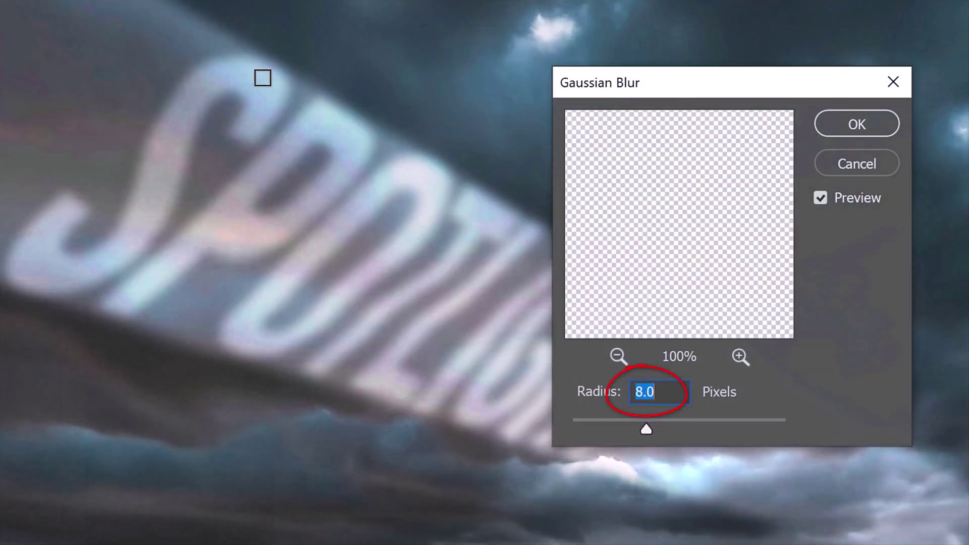
{"action": "key", "text": "Return"}
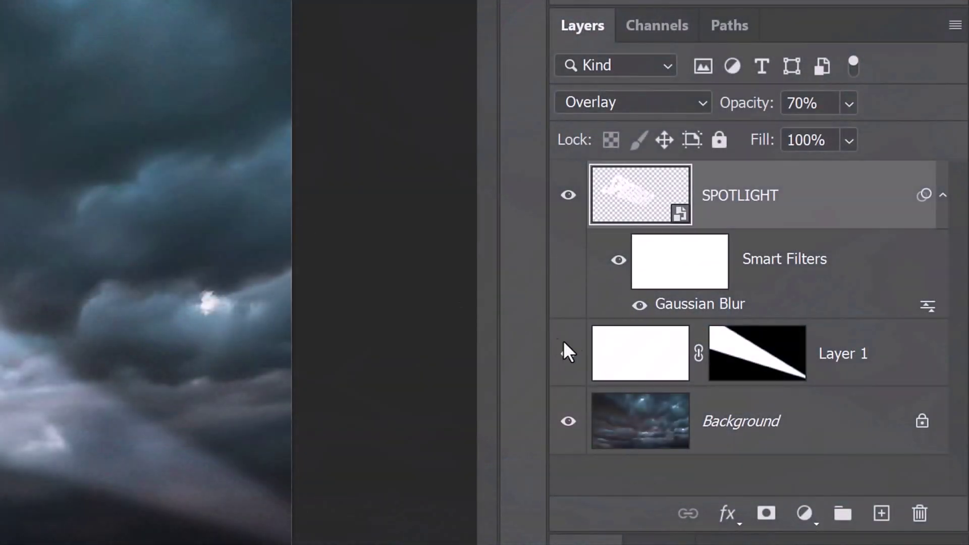
Step: Lower Layer 1's opacity to 30% and reselect the SPOTLIGHT layer
{"action": "left_click", "coordinate": [635, 360]}
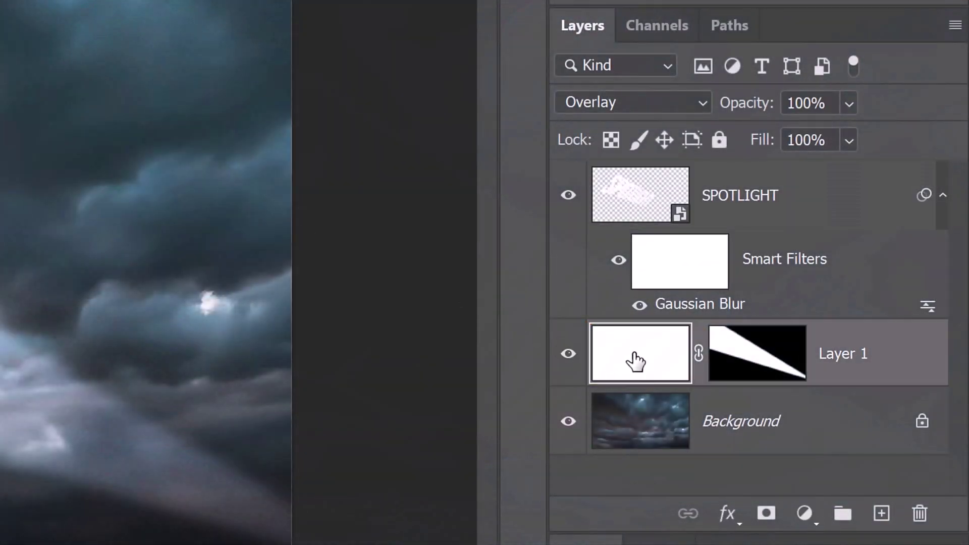
{"action": "left_click", "coordinate": [812, 103]}
{"action": "type", "text": "30"}
{"action": "key", "text": "Return"}
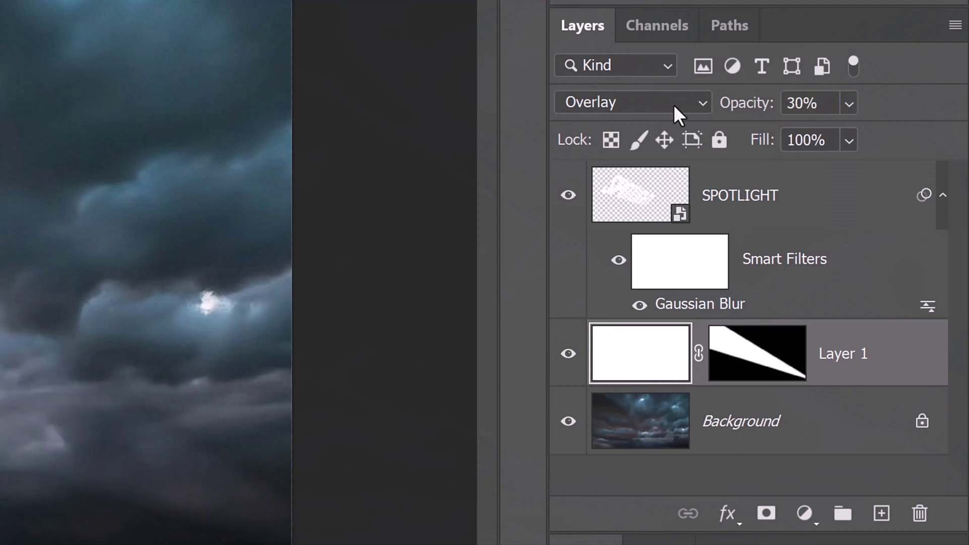
{"action": "left_click", "coordinate": [644, 204]}
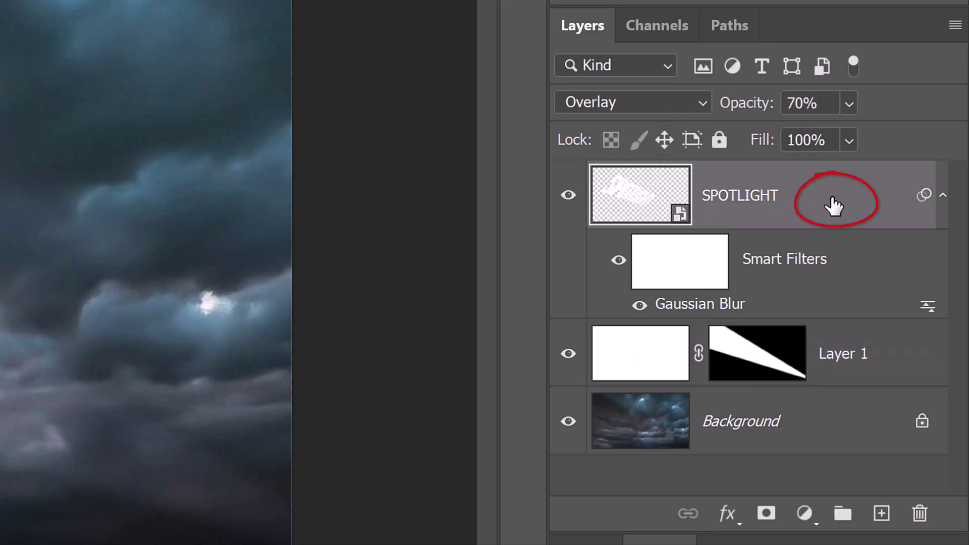
Step: Open SPOTLIGHT's Blending Options and try the Underlying Layer Blend If sliders
{"action": "double_click", "coordinate": [832, 204]}
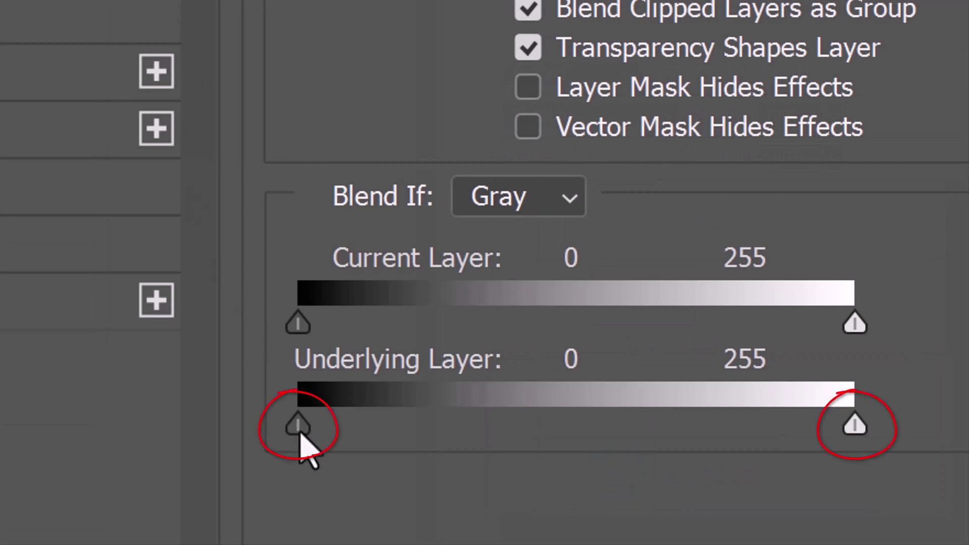
{"action": "left_click_drag", "start_coordinate": [299, 428], "coordinate": [481, 428]}
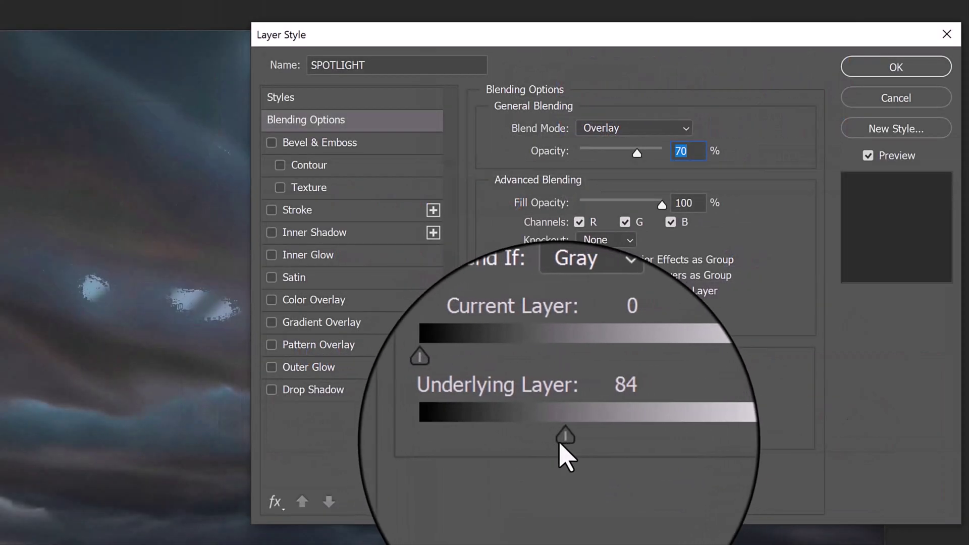
{"action": "left_click_drag", "start_coordinate": [560, 440], "coordinate": [488, 439]}
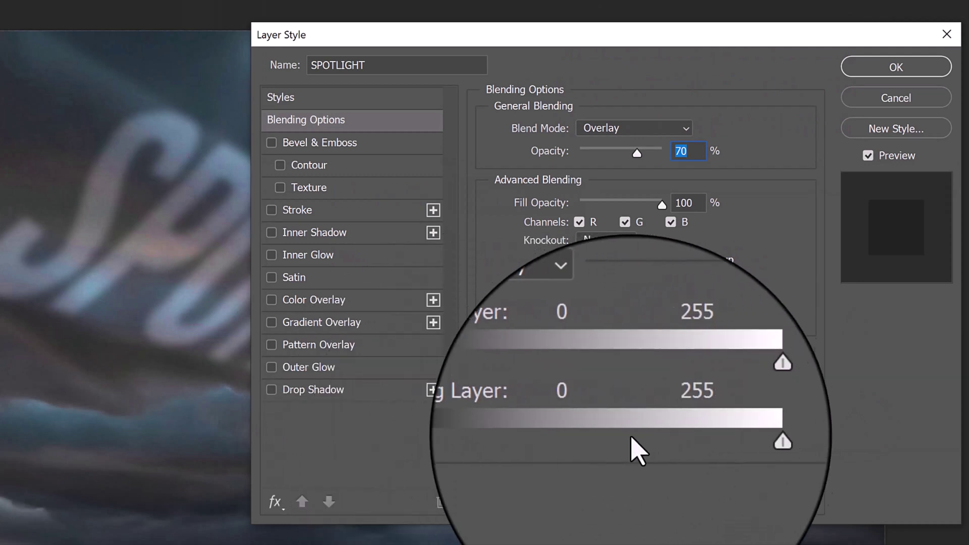
{"action": "left_click_drag", "start_coordinate": [706, 442], "coordinate": [729, 448]}
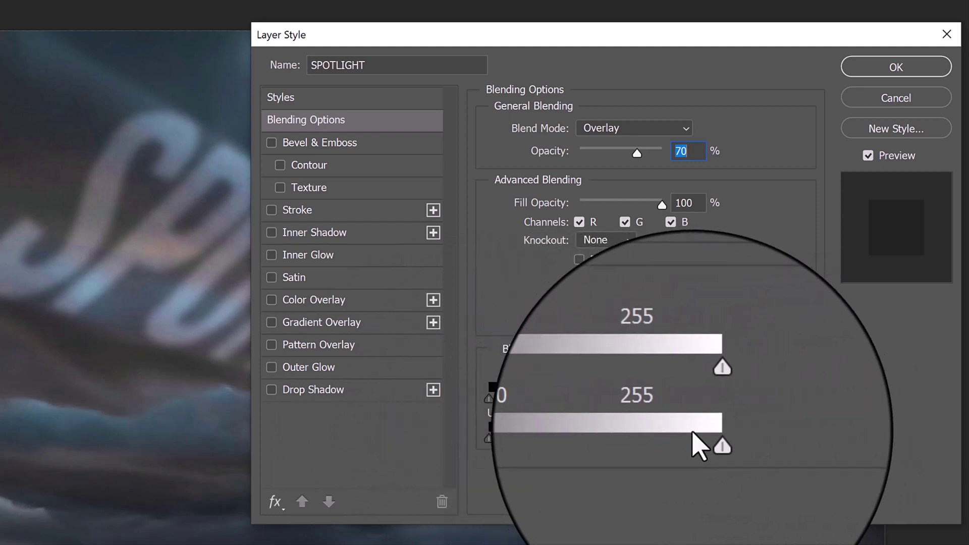
Step: Alt-split the underlying black slider and set the fade range to 47/122
{"action": "key", "text": "alt"}
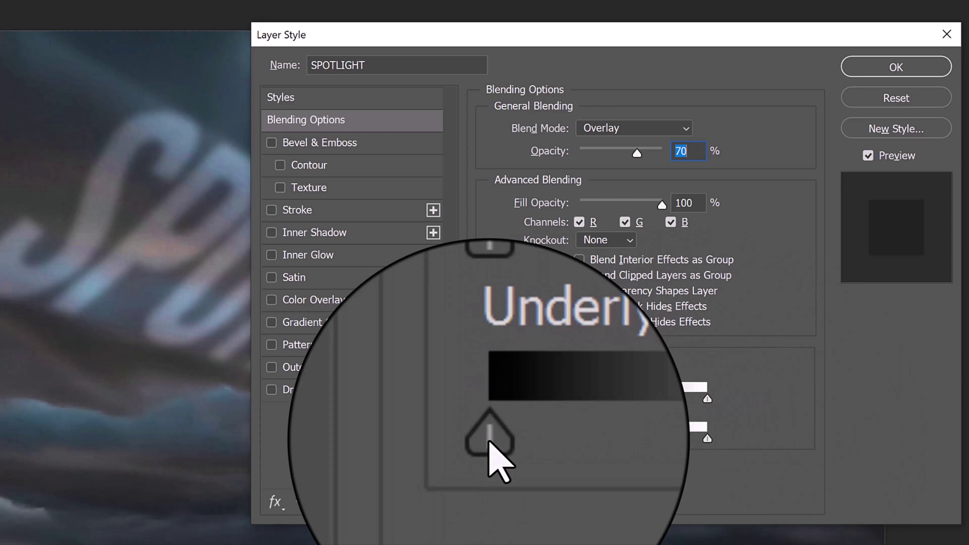
{"action": "left_click_drag", "start_coordinate": [488, 442], "coordinate": [491, 442]}
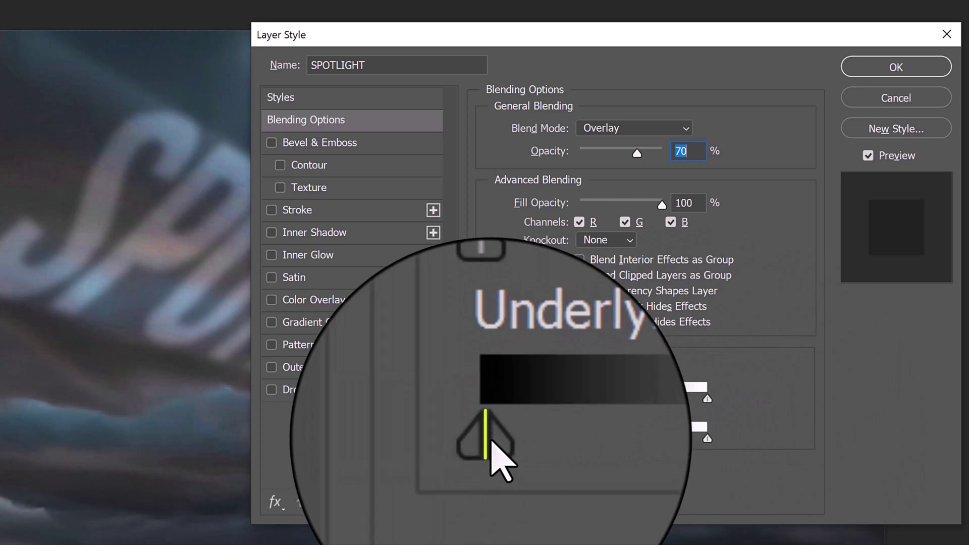
{"action": "left_click_drag", "start_coordinate": [498, 439], "coordinate": [596, 451]}
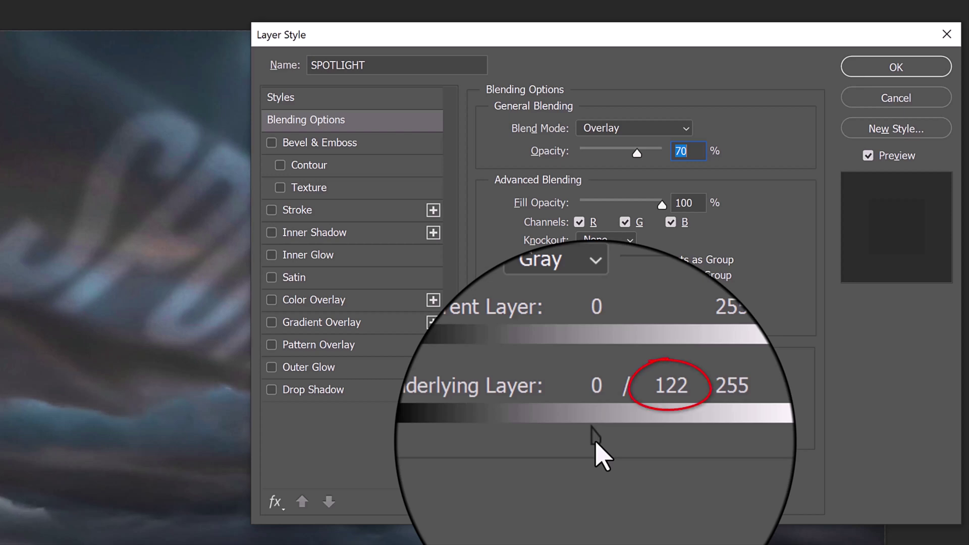
{"action": "left_click_drag", "start_coordinate": [491, 447], "coordinate": [529, 442]}
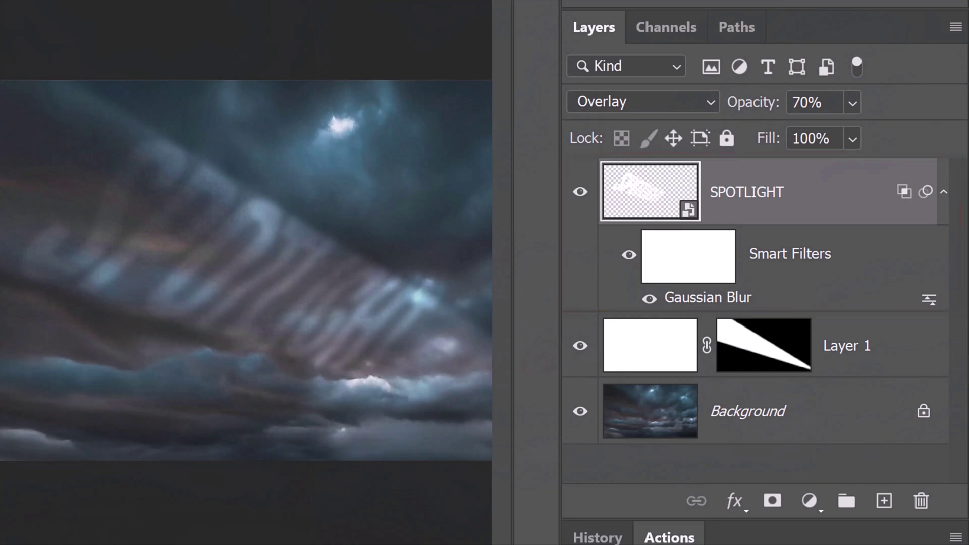
Step: Duplicate SPOTLIGHT and load the copy's text shape as a selection
{"action": "key", "text": "ctrl+j"}
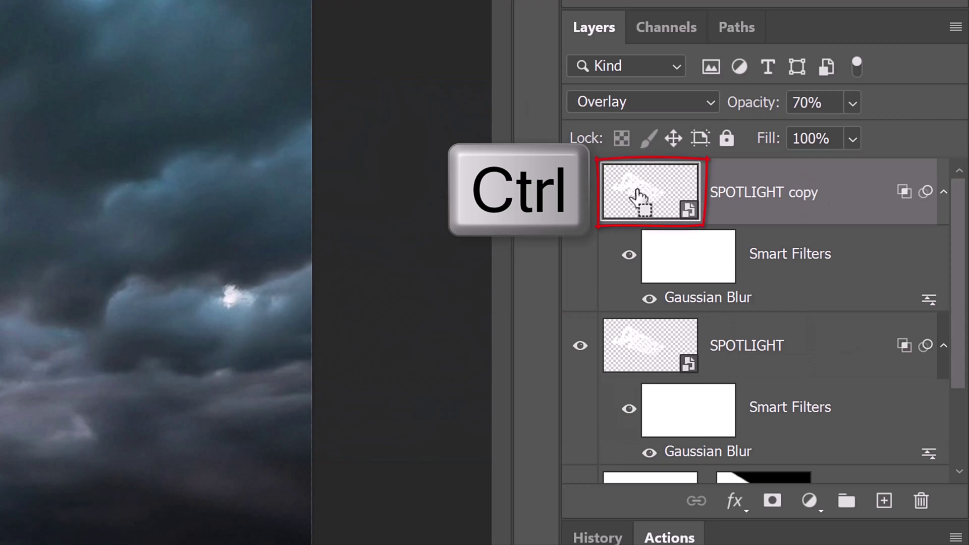
{"action": "left_click", "coordinate": [637, 196], "text": "ctrl"}
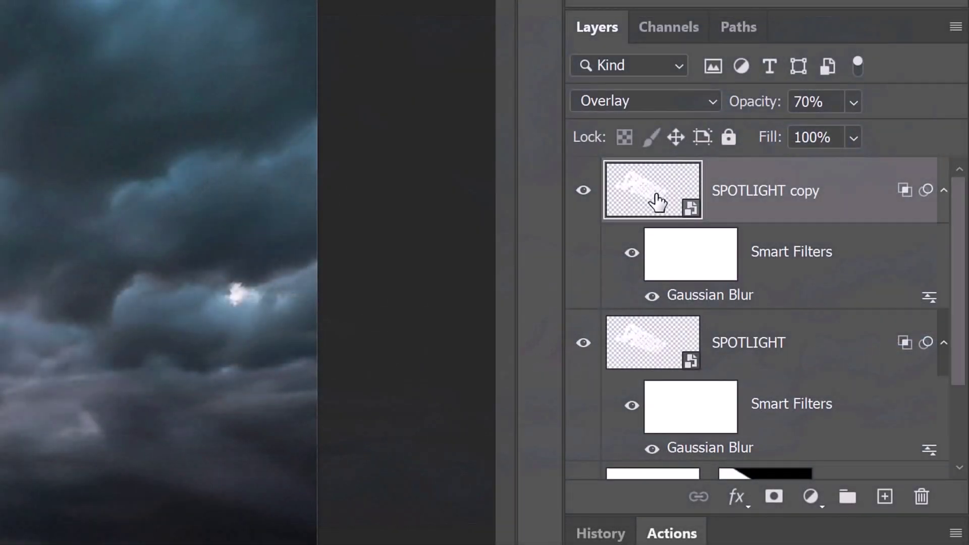
{"action": "scroll", "coordinate": [953, 347], "scroll_direction": "down", "scroll_amount": 1}
Step: Target Layer 1's mask and ready a soft brush with default black and white colours
{"action": "scroll", "coordinate": [952, 348], "scroll_direction": "down", "scroll_amount": 2}
{"action": "left_click", "coordinate": [755, 389]}
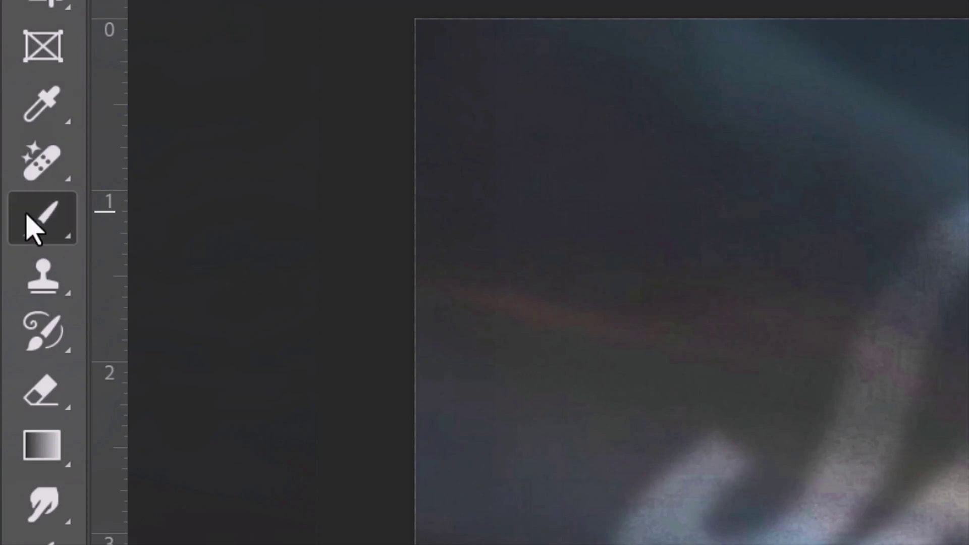
{"action": "right_click", "coordinate": [64, 221]}
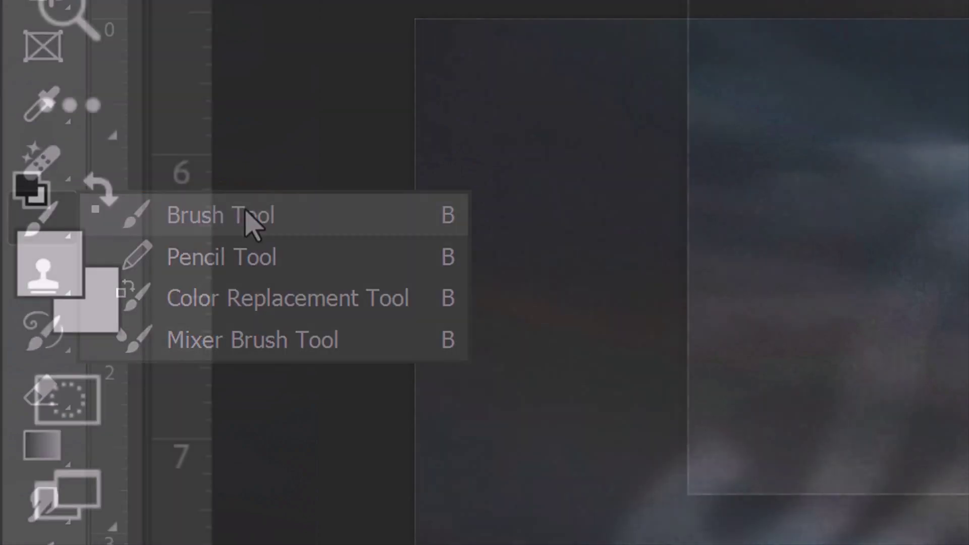
{"action": "key", "text": "d"}
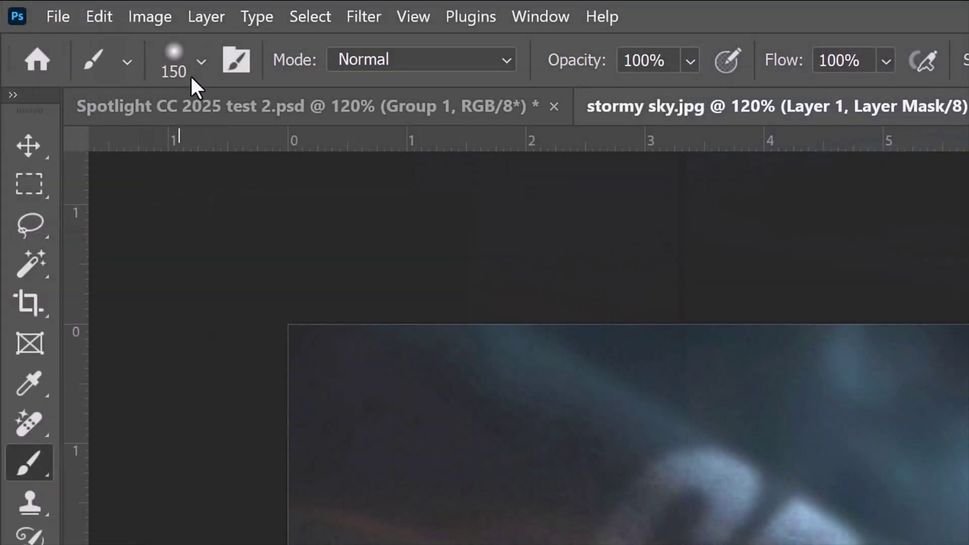
{"action": "left_click", "coordinate": [200, 62]}
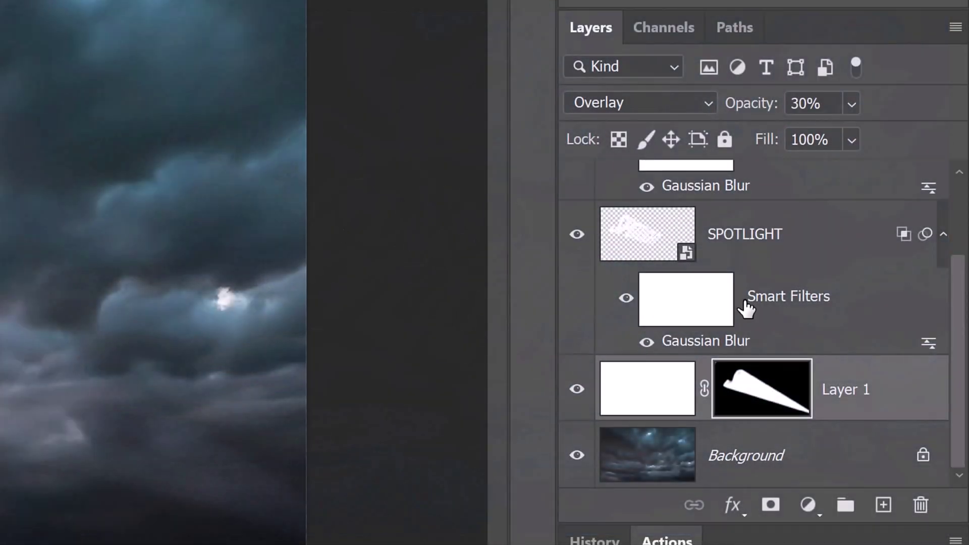
Step: Create a new merged Layer 2 above the SPOTLIGHT copy layer
{"action": "scroll", "coordinate": [958, 358], "scroll_direction": "up", "scroll_amount": 2}
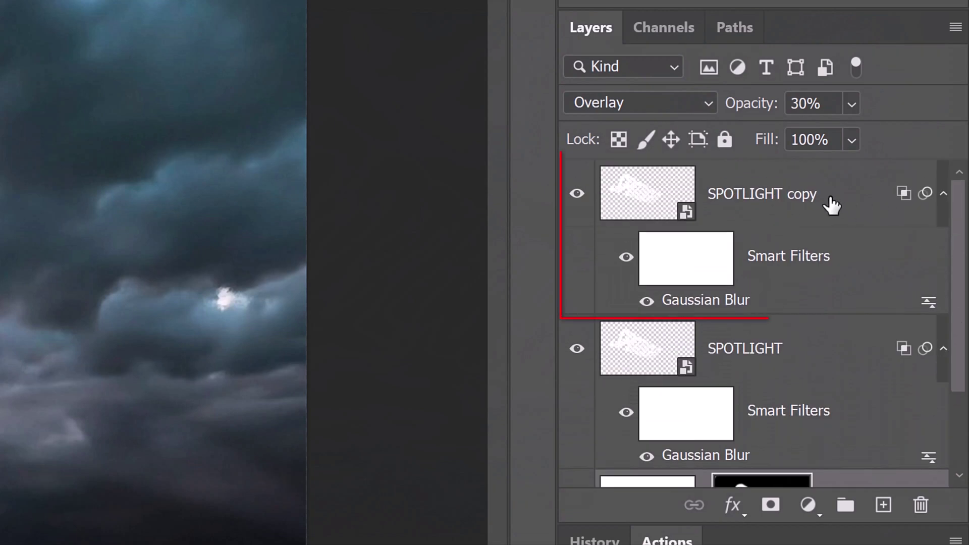
{"action": "left_click", "coordinate": [832, 205]}
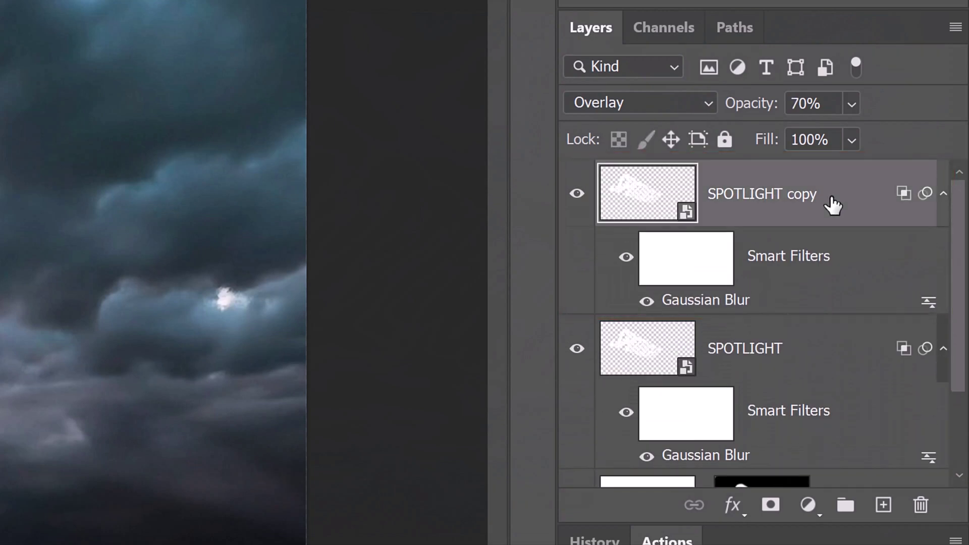
{"action": "left_click", "coordinate": [882, 506]}
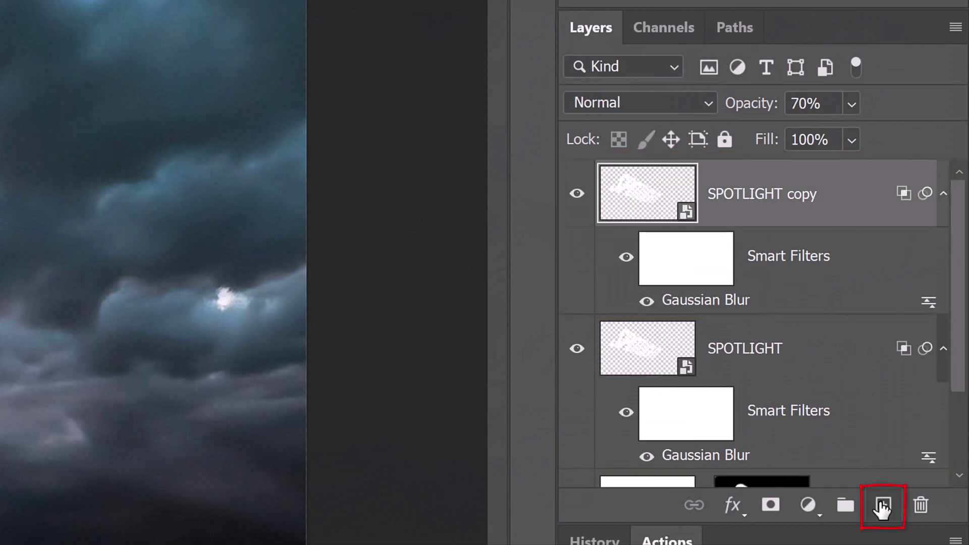
{"action": "left_click", "coordinate": [882, 506]}
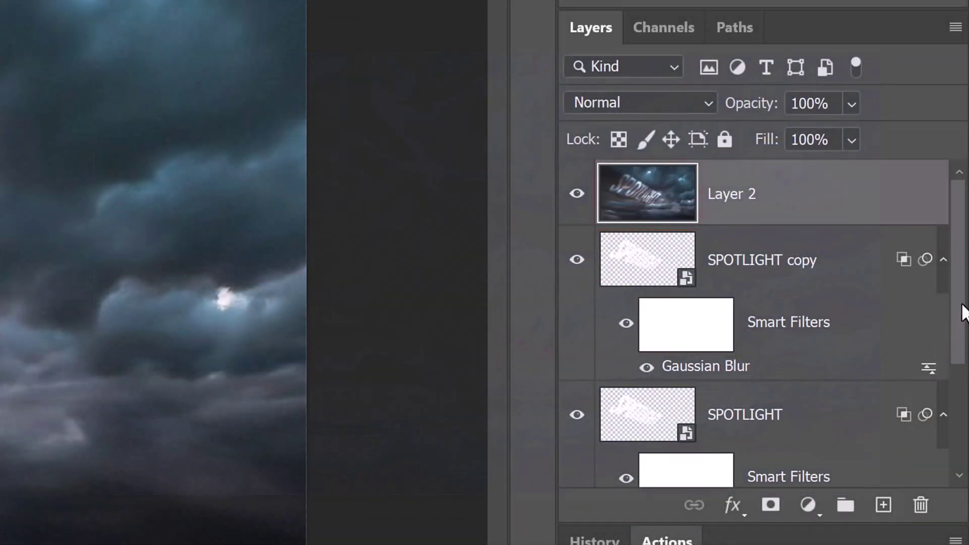
Step: Mask Layer 2 to Layer 1's beam shape, then target Layer 2's image thumbnail
{"action": "left_click_drag", "start_coordinate": [961, 310], "coordinate": [924, 460]}
{"action": "left_click", "coordinate": [766, 402], "text": "ctrl"}
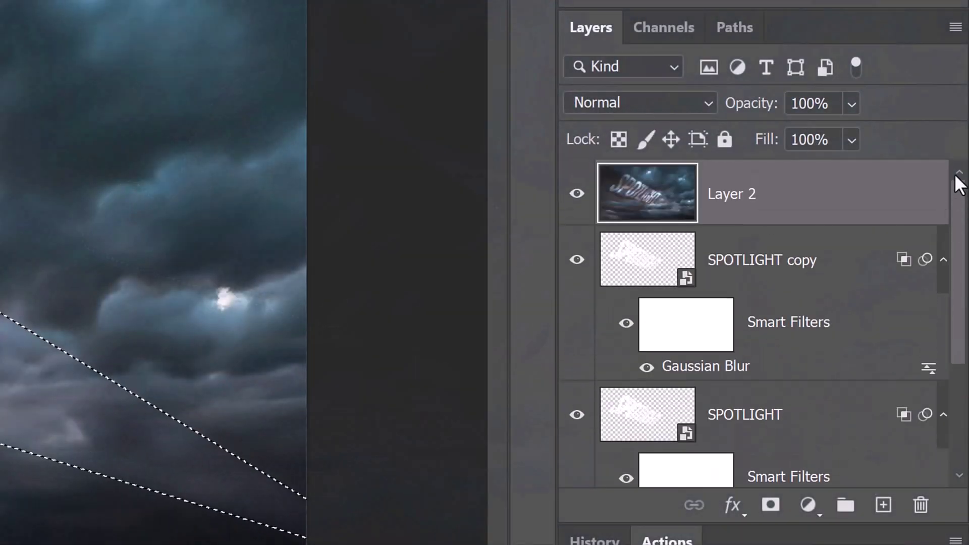
{"action": "left_click", "coordinate": [770, 507]}
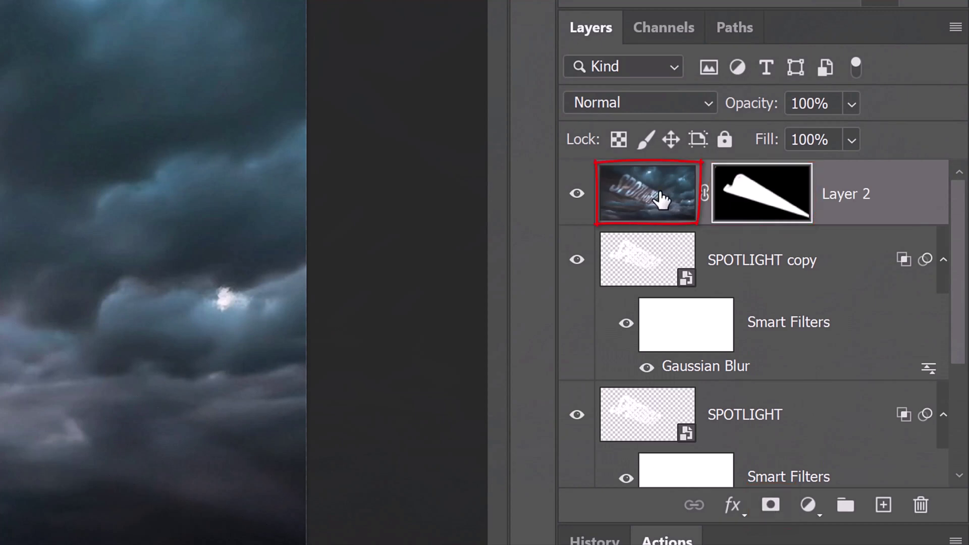
{"action": "left_click", "coordinate": [660, 199]}
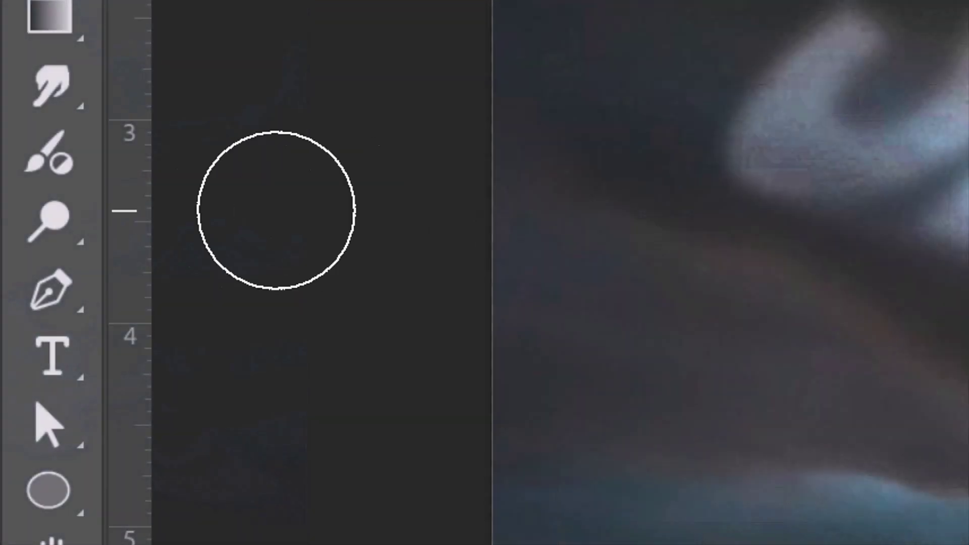
{"action": "left_click", "coordinate": [52, 222]}
Step: Switch to the Dodge Tool and show its Range choices: Shadows, Midtones, Highlights
{"action": "right_click", "coordinate": [52, 222]}
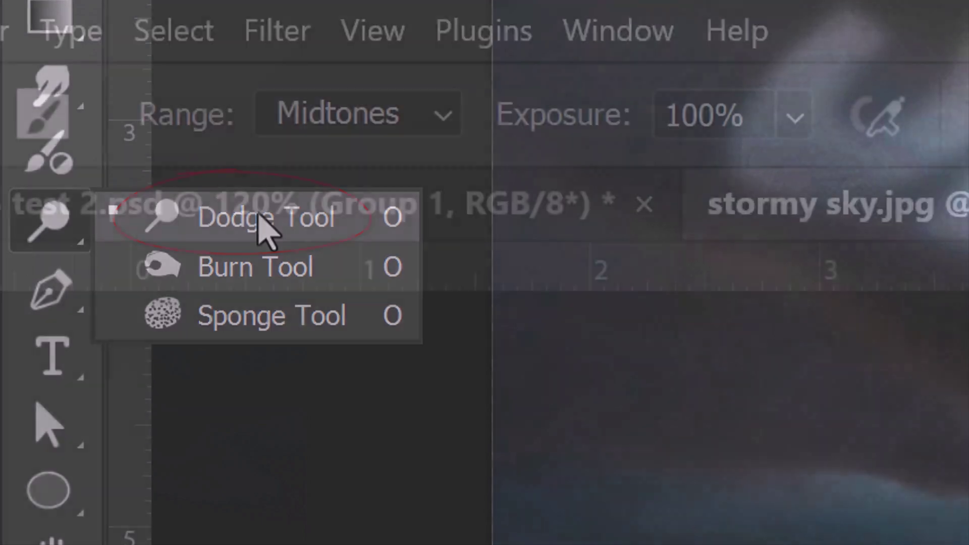
{"action": "left_click", "coordinate": [265, 229]}
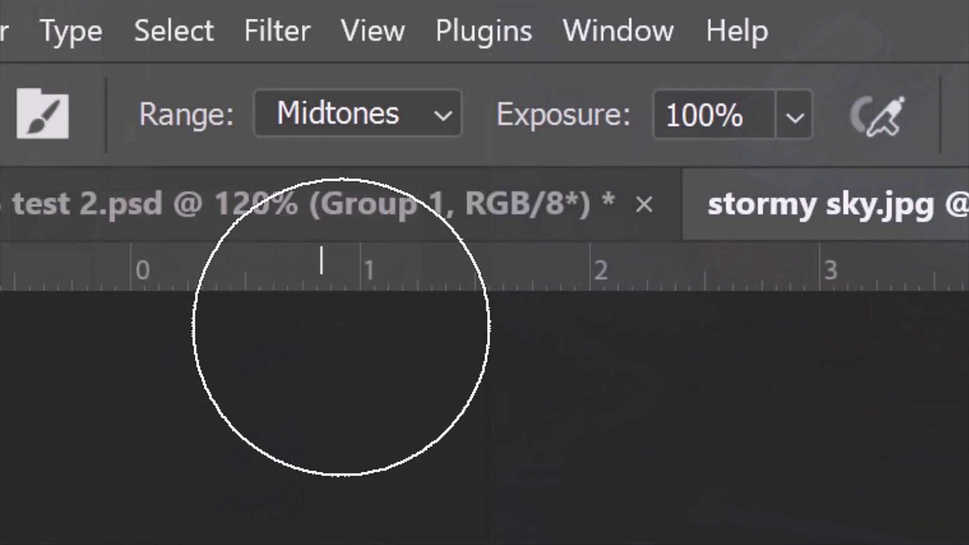
{"action": "left_click", "coordinate": [449, 103]}
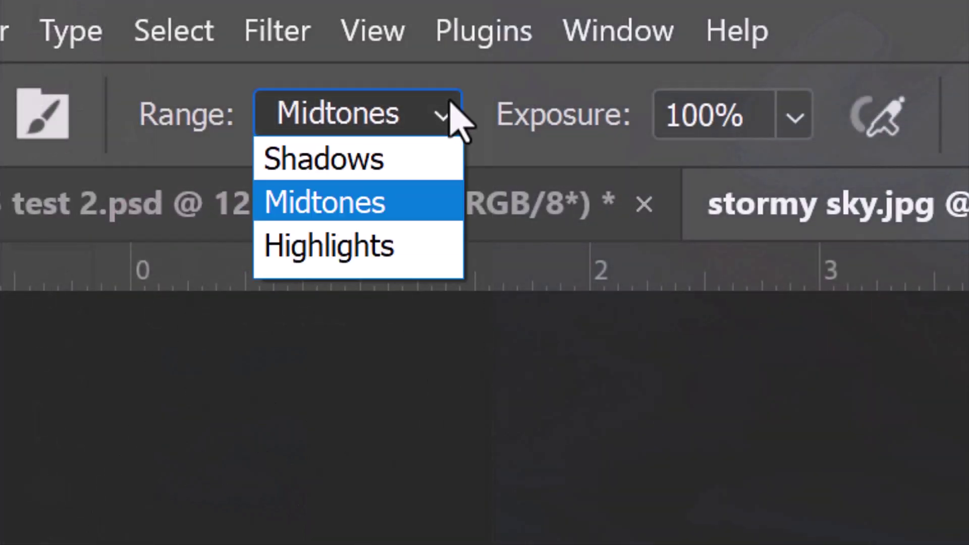